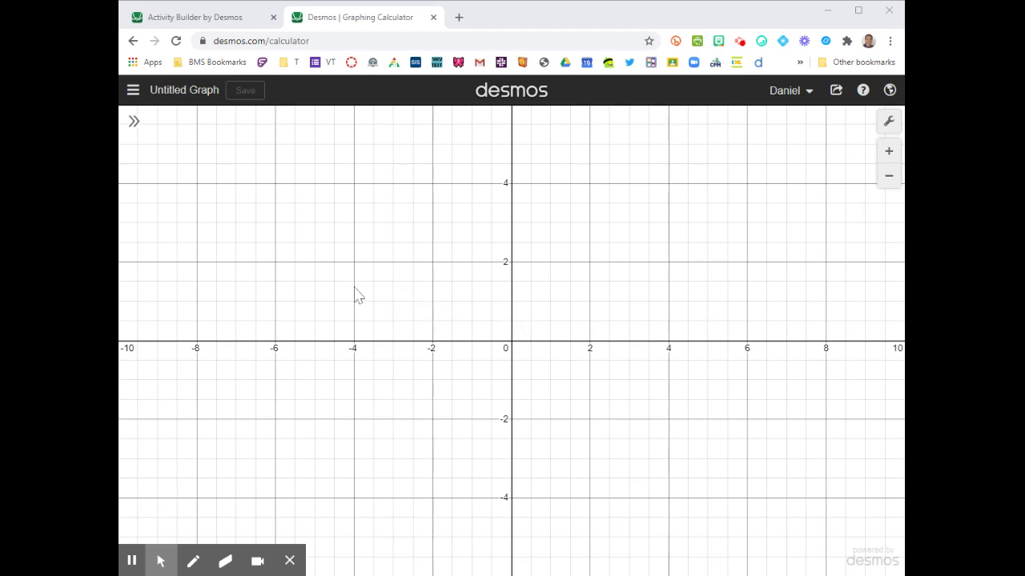
- Add a table to the expression list and enter x = 5 and y = 14 in its first row
click(135, 135)
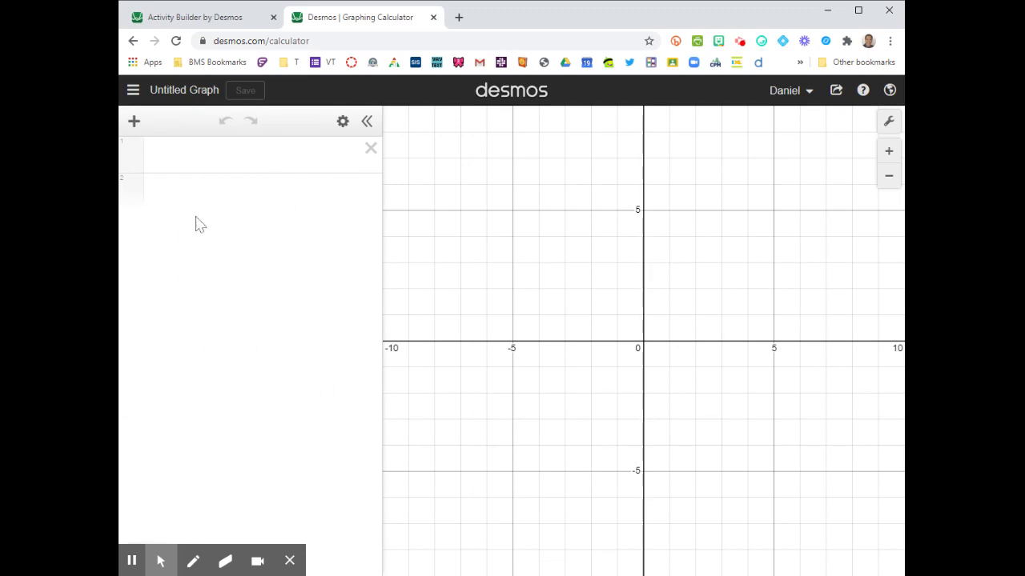
click(134, 128)
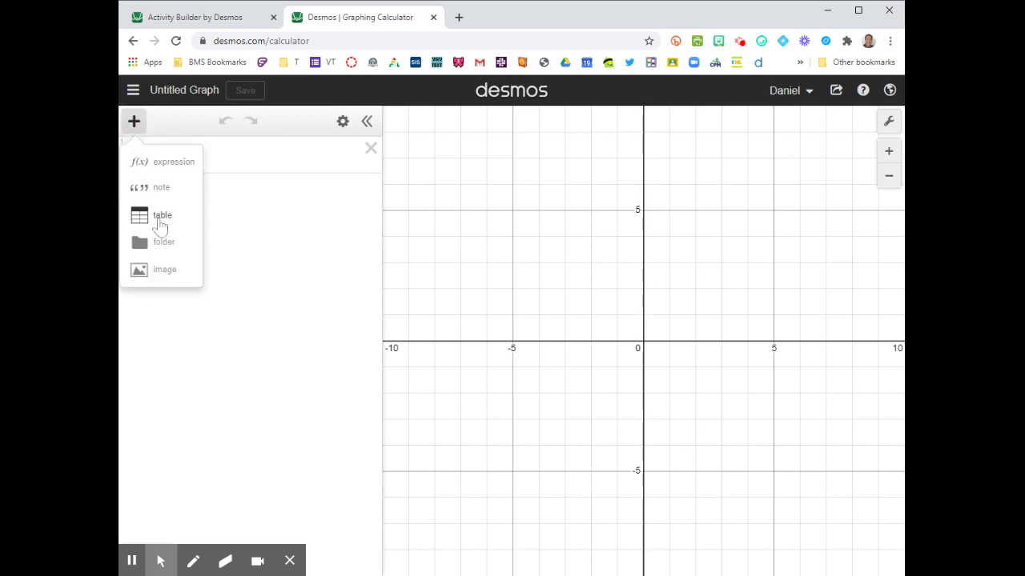
click(162, 221)
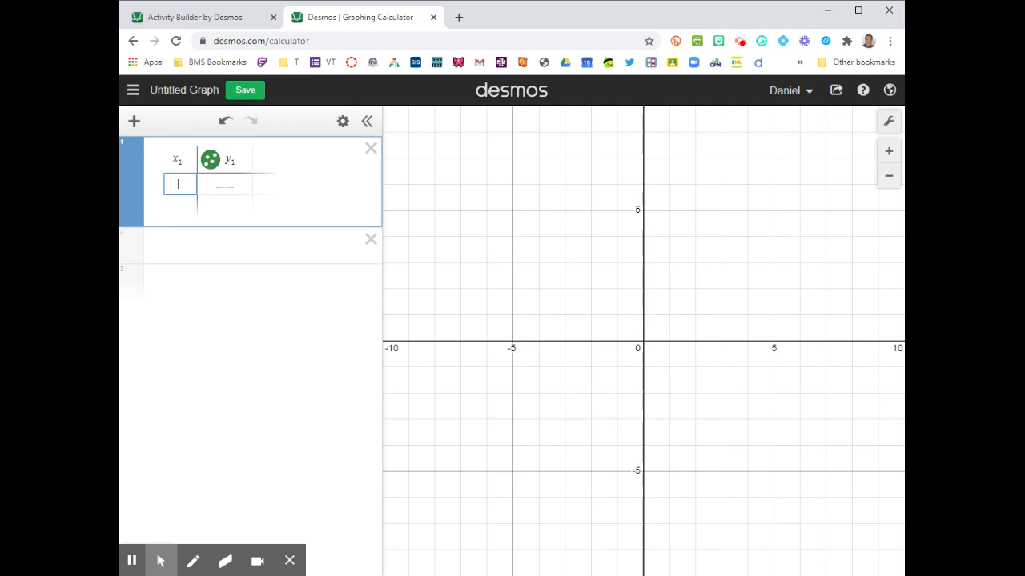
text(5)
key(Tab)
text(14)
key(Return)
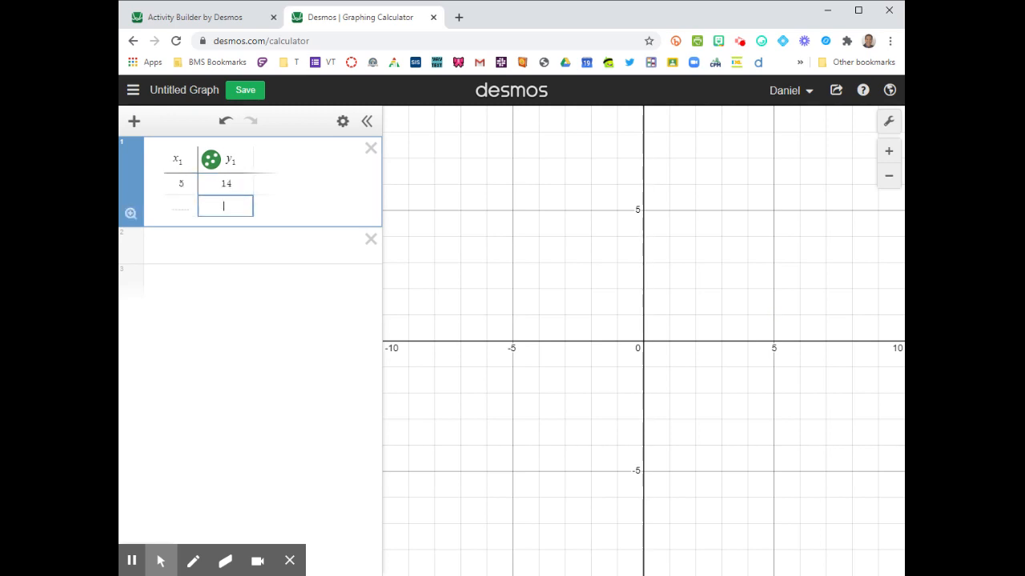
- Fill the table's second row with x = 3.5 and y = 10
key(Left)
text(2.5)
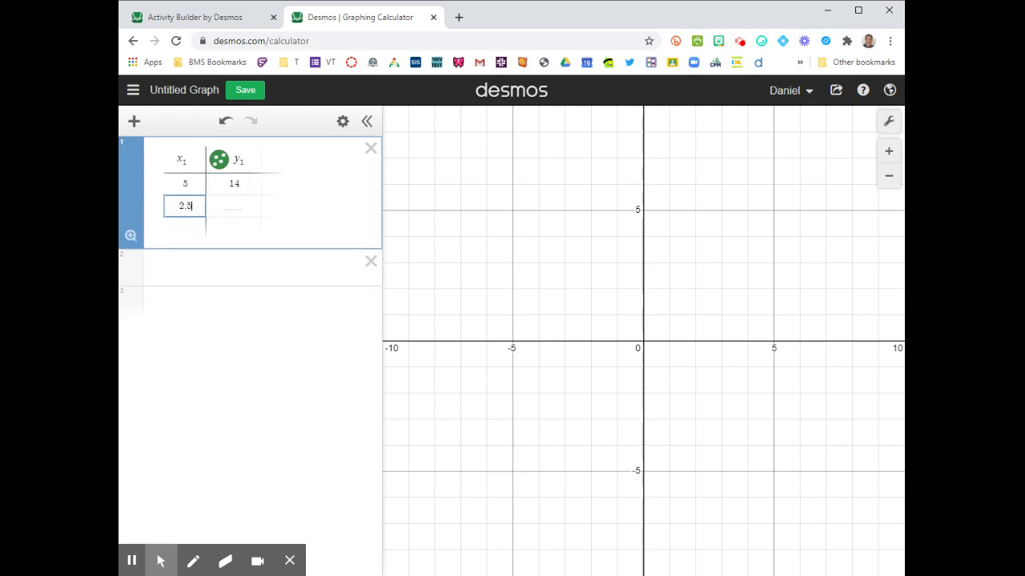
key(Tab)
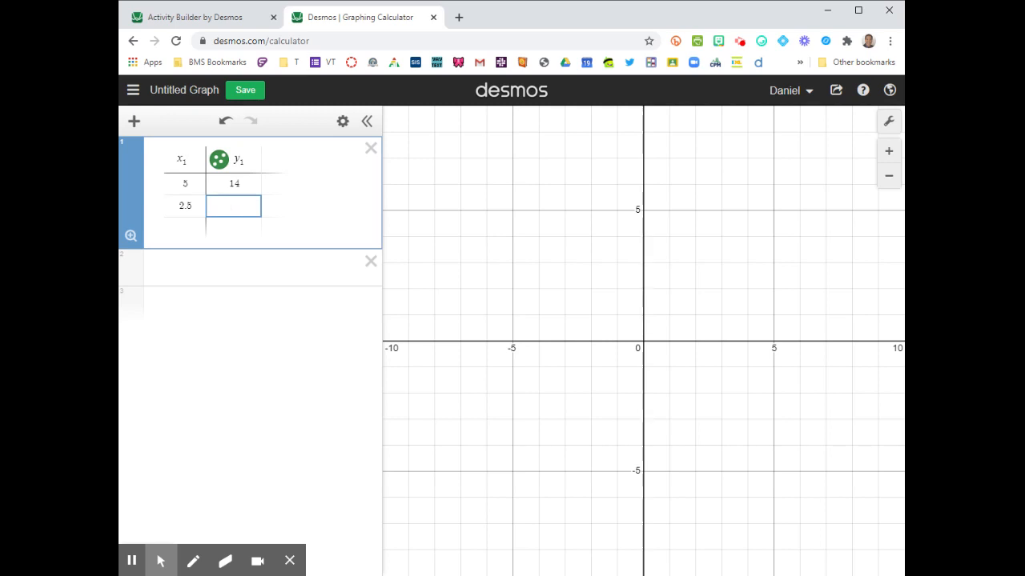
text(10)
key(Left)
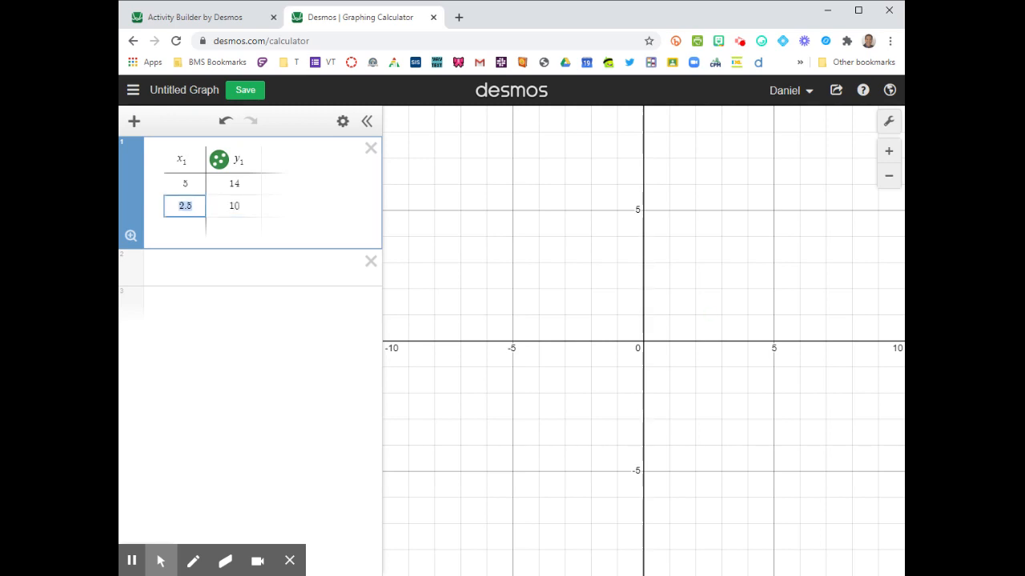
text(3.5)
key(Return)
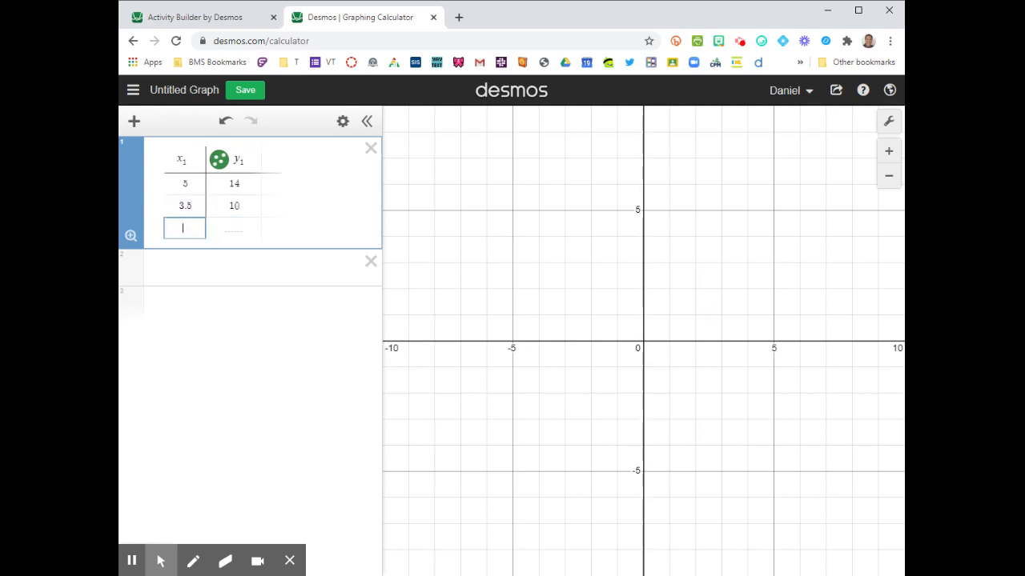
- Enter the point (4.25, 12) in the table's third row and (4, 11) in its fourth row
text(4.25)
key(Tab)
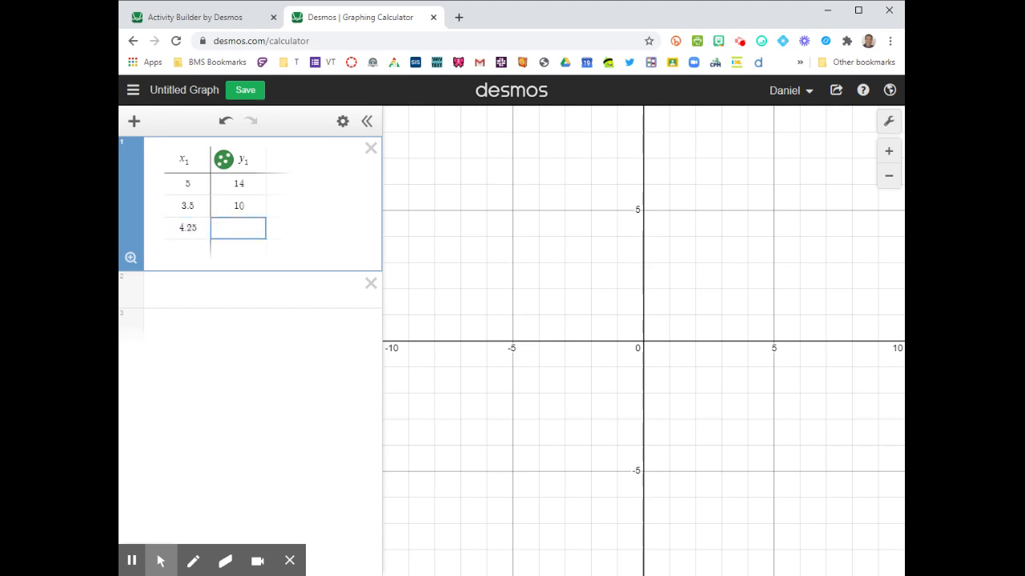
text(12)
key(Return)
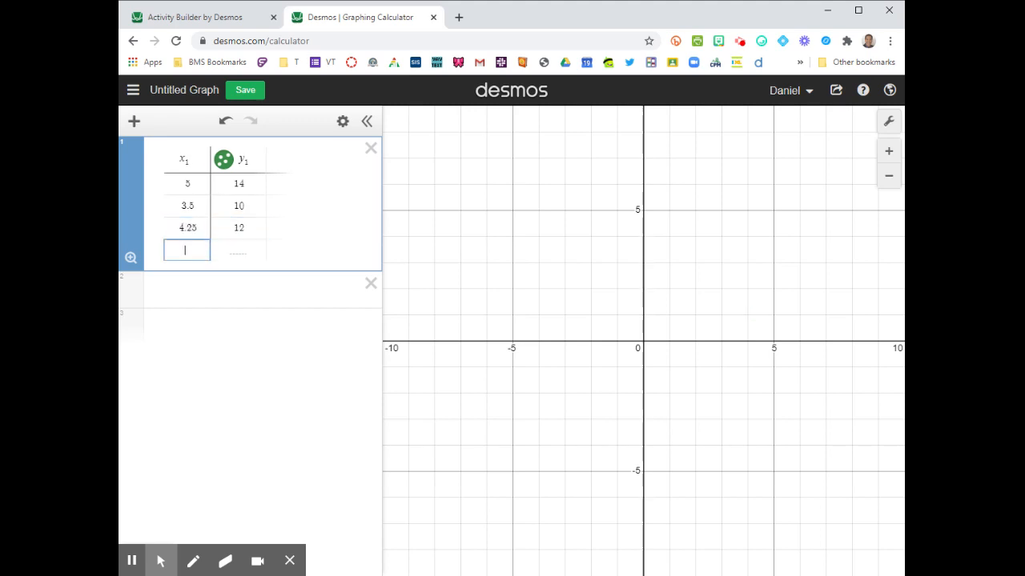
text(4)
key(Tab)
text(11)
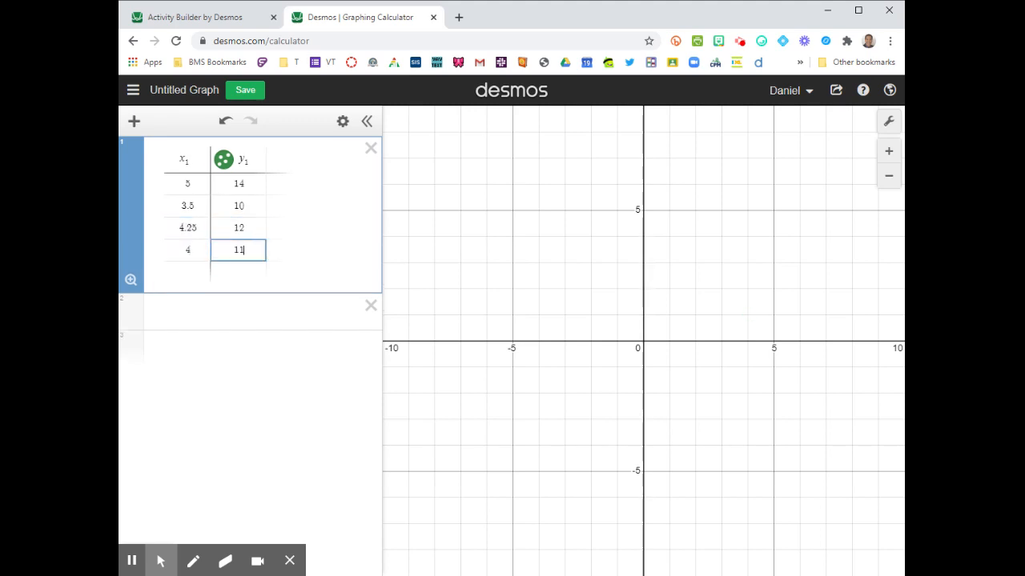
key(Return)
- Enter x = 3 and y = 10 in the table's fifth row and leave the table
key(Left)
text(5)
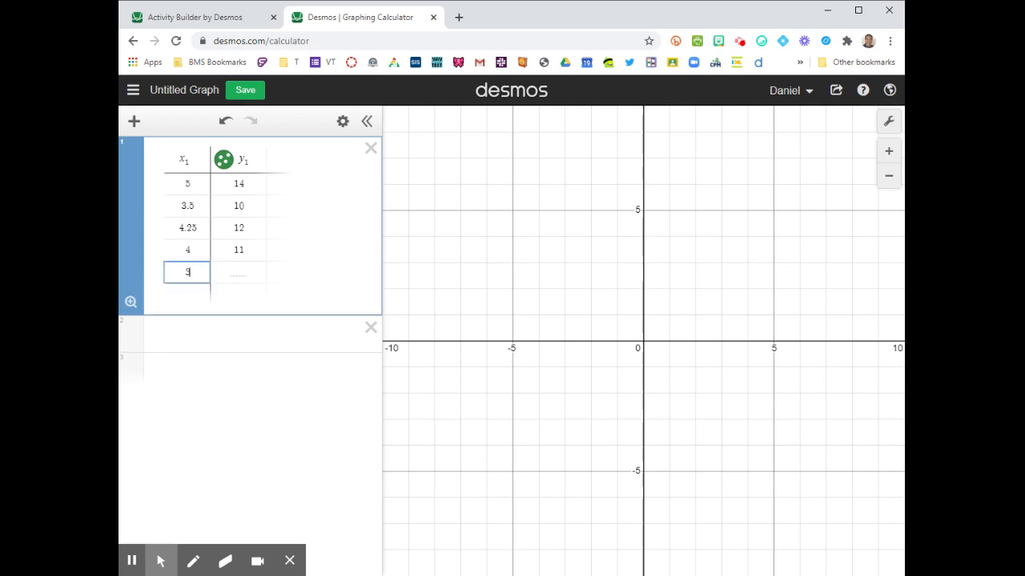
key(Tab)
text(10)
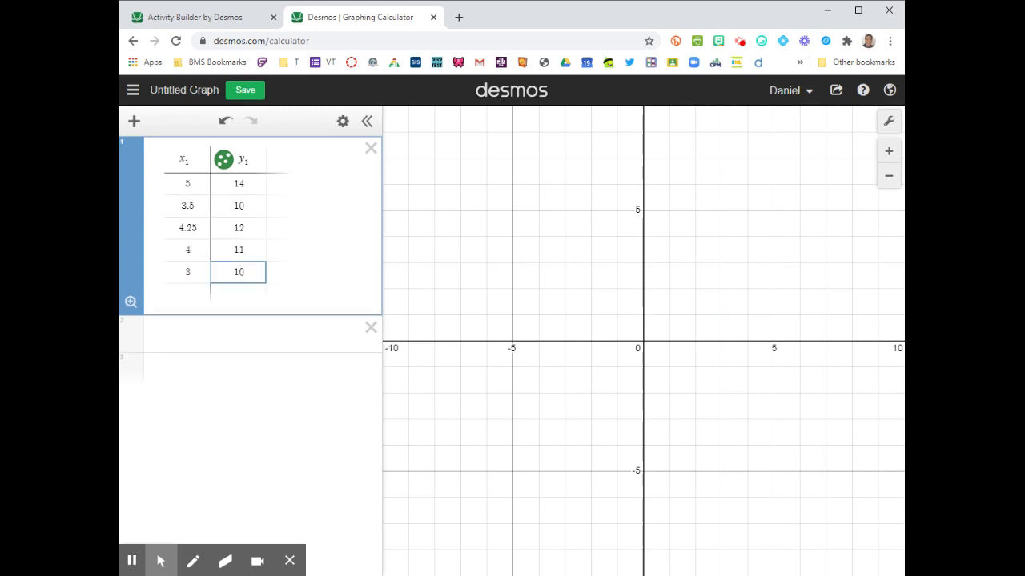
click(359, 346)
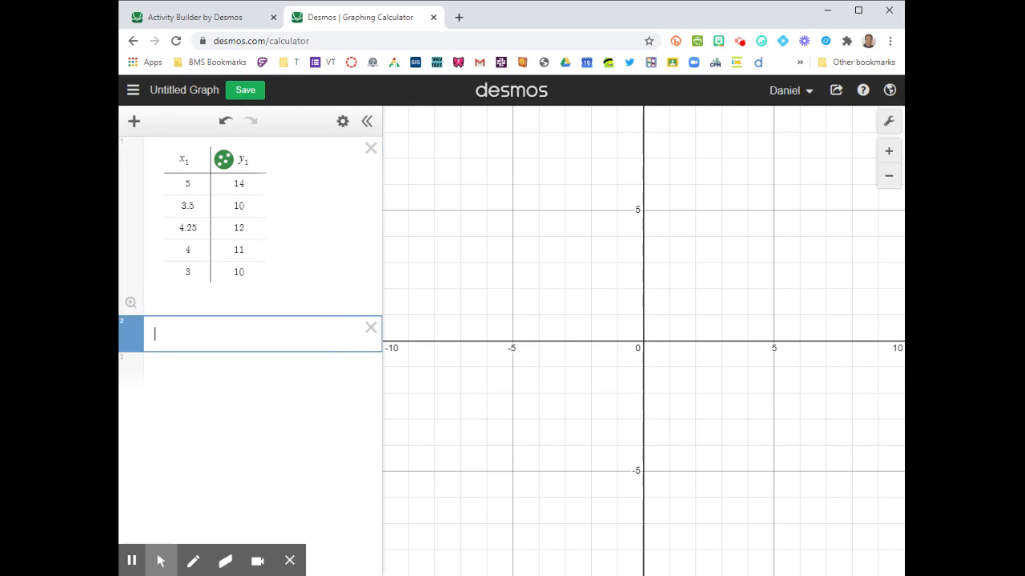
- Zoom out and pan the graph to examine all the plotted table points in the first quadrant
scroll(537, 330, up, 3)
scroll(536, 330, down, 4)
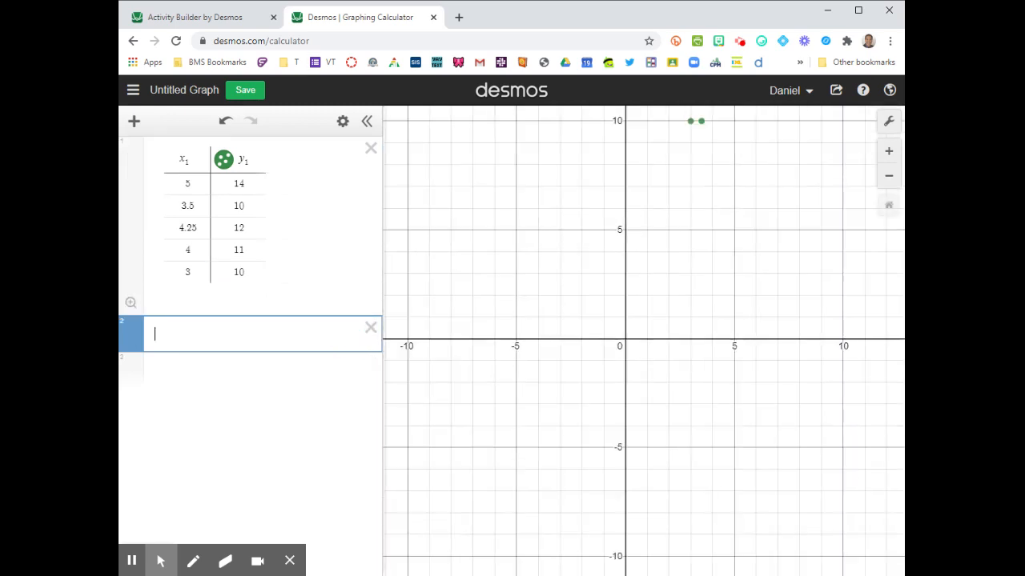
scroll(536, 330, up, 3)
scroll(536, 330, down, 5)
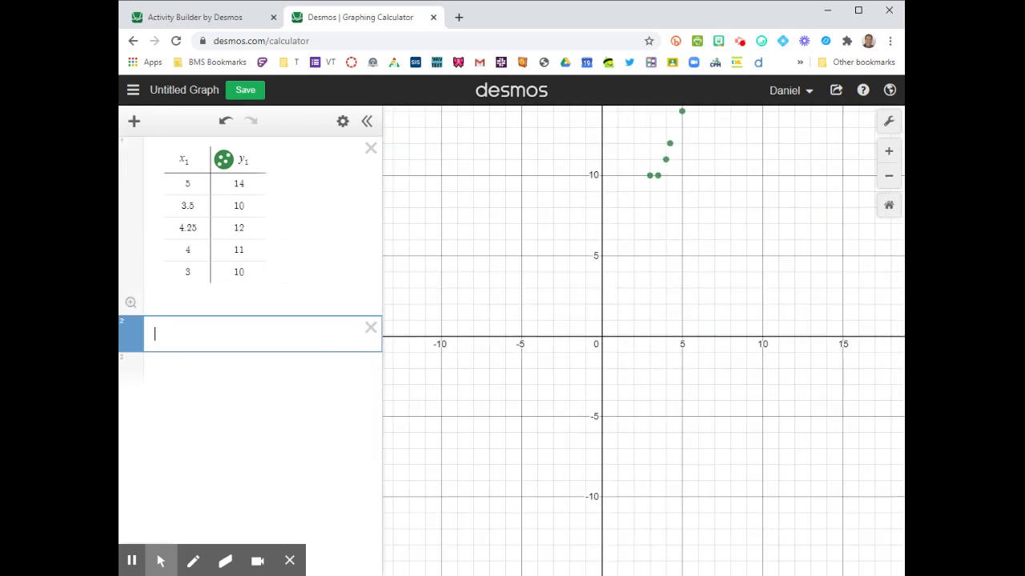
scroll(547, 287, up, 4)
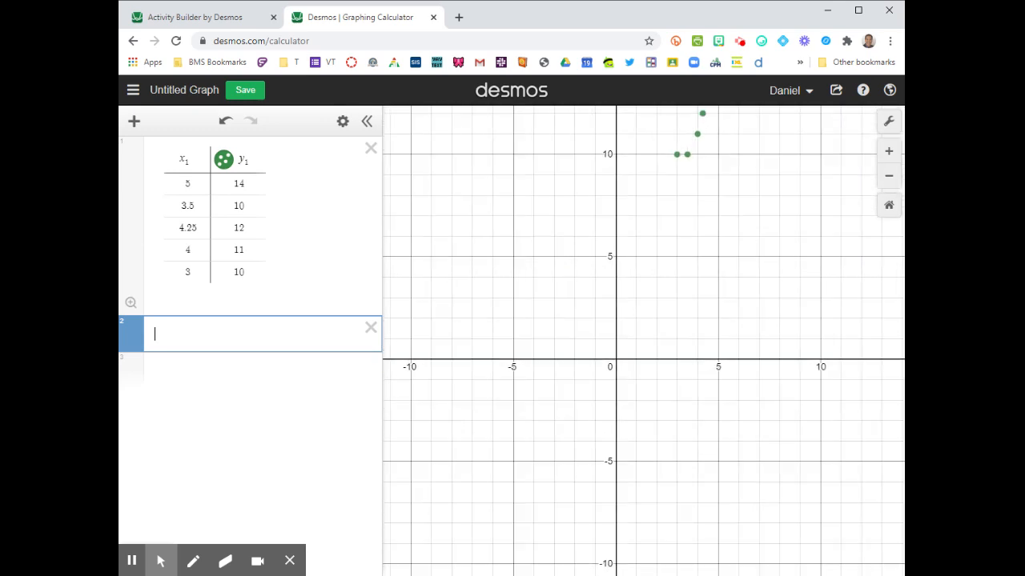
scroll(545, 290, down, 5)
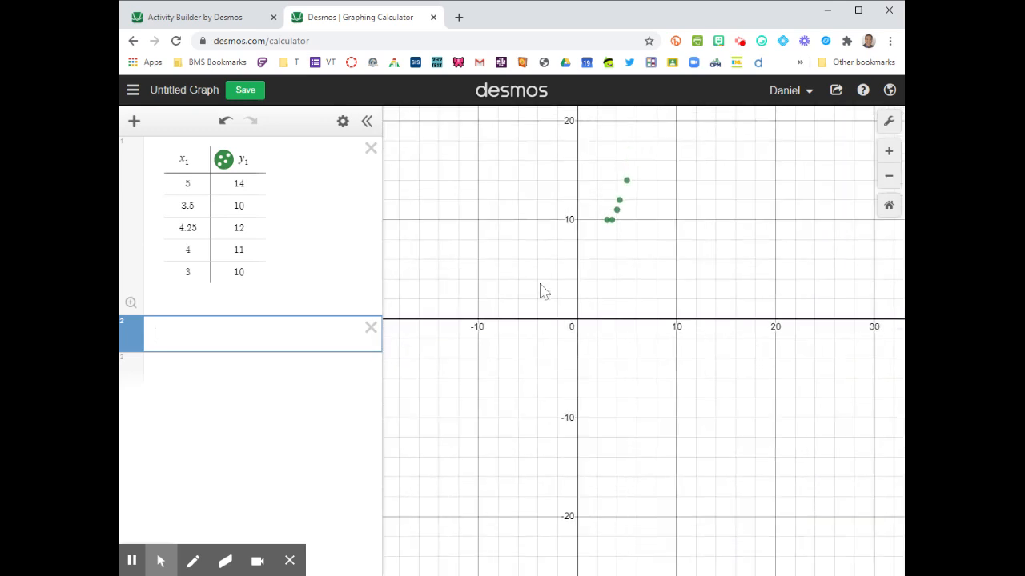
scroll(539, 286, down, 3)
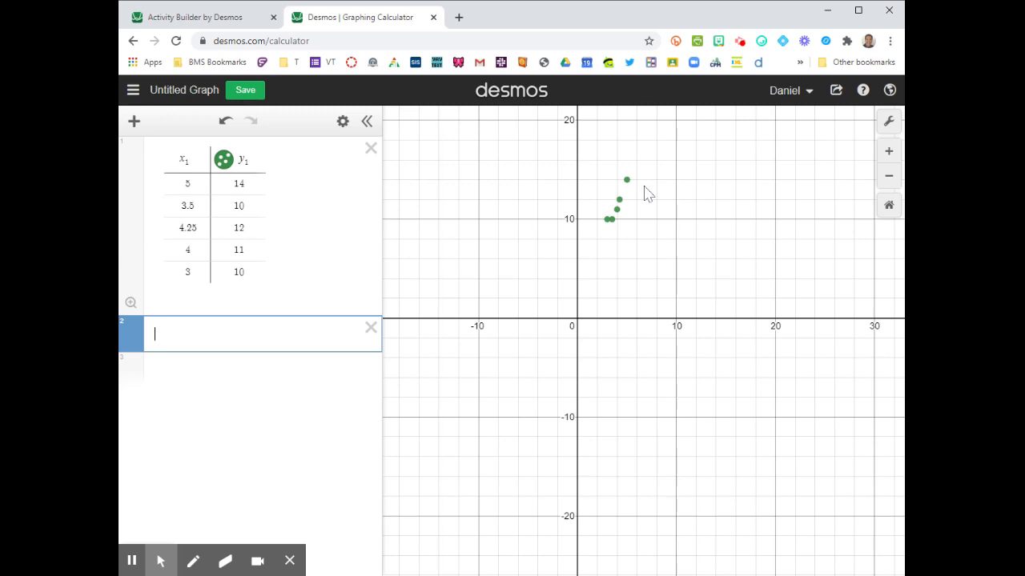
drag(583, 339, 585, 425)
drag(663, 391, 606, 380)
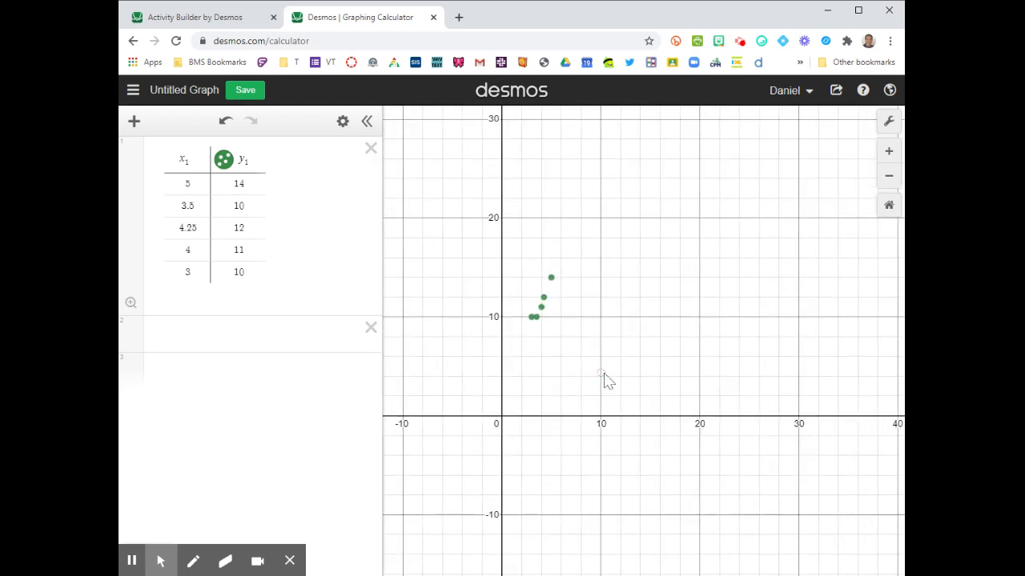
- Label the x-axis "Body Length" and the y-axis "Wingspan" in the graph settings
click(888, 122)
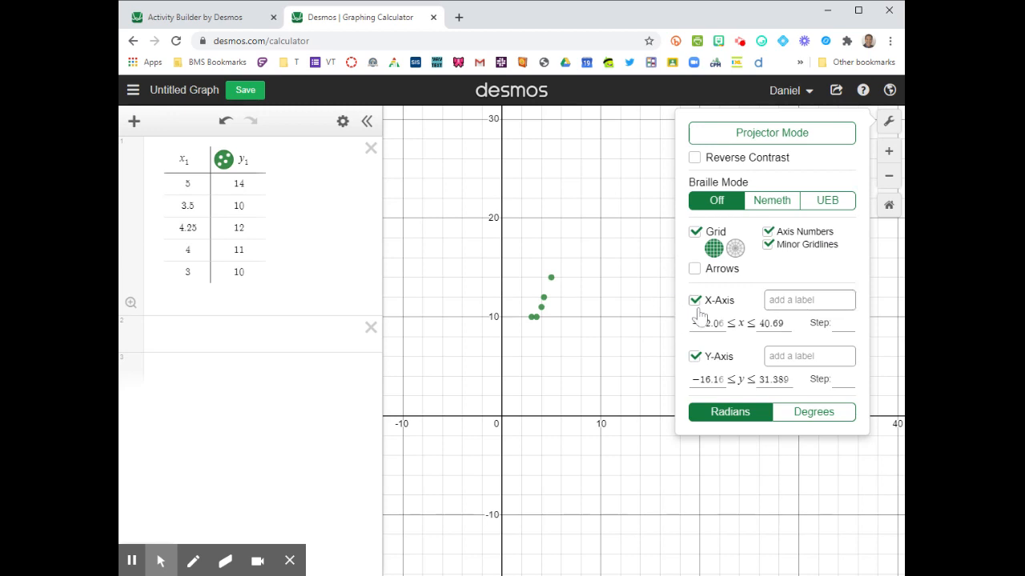
click(800, 300)
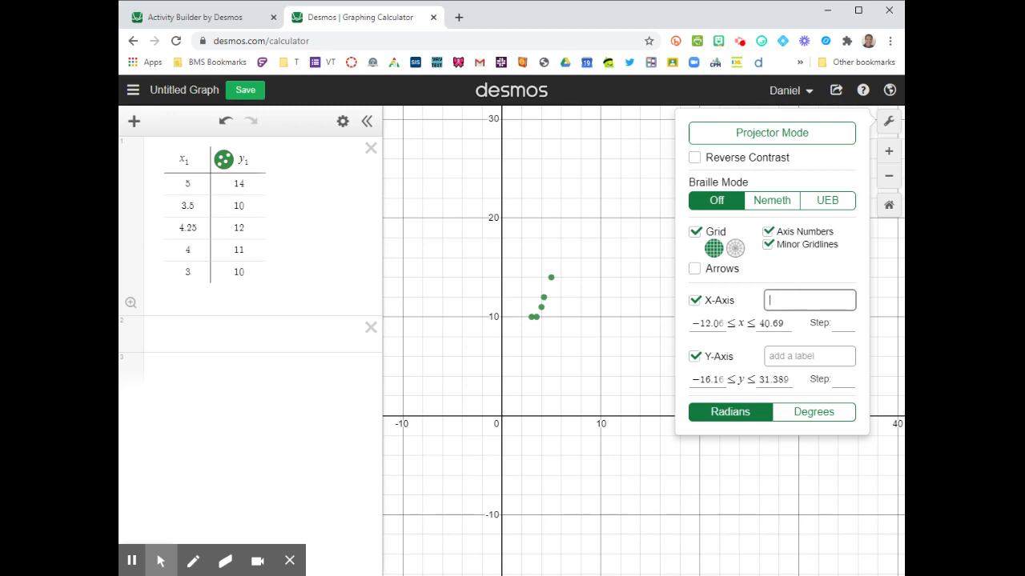
text(Body Length)
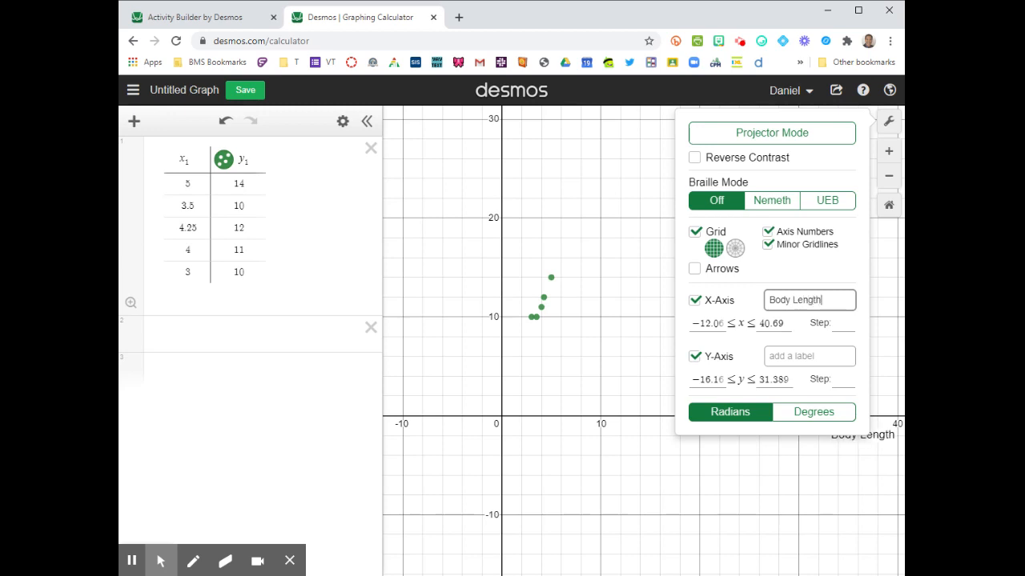
key(Return)
click(807, 356)
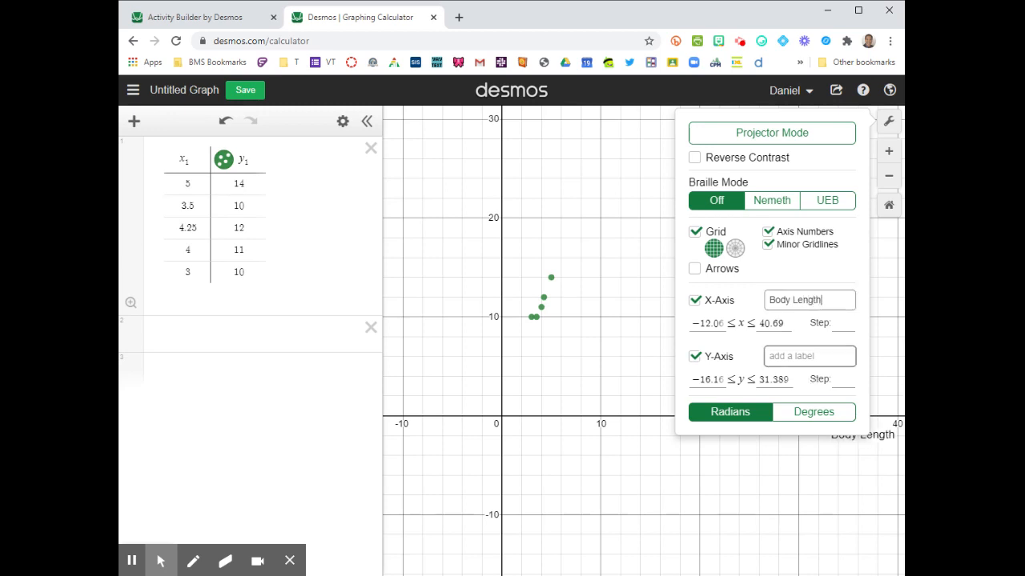
text(Wingspand)
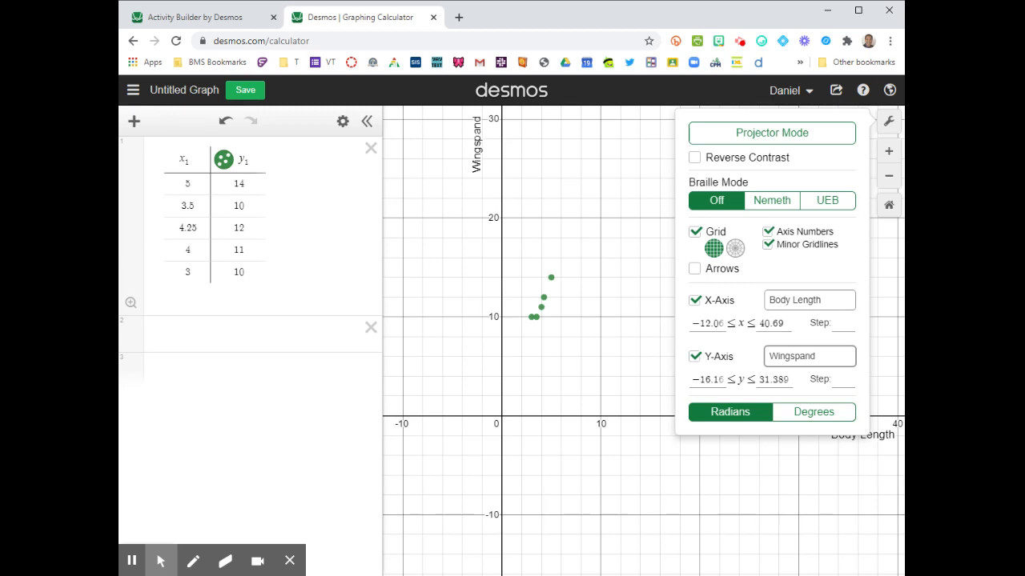
key(BackSpace)
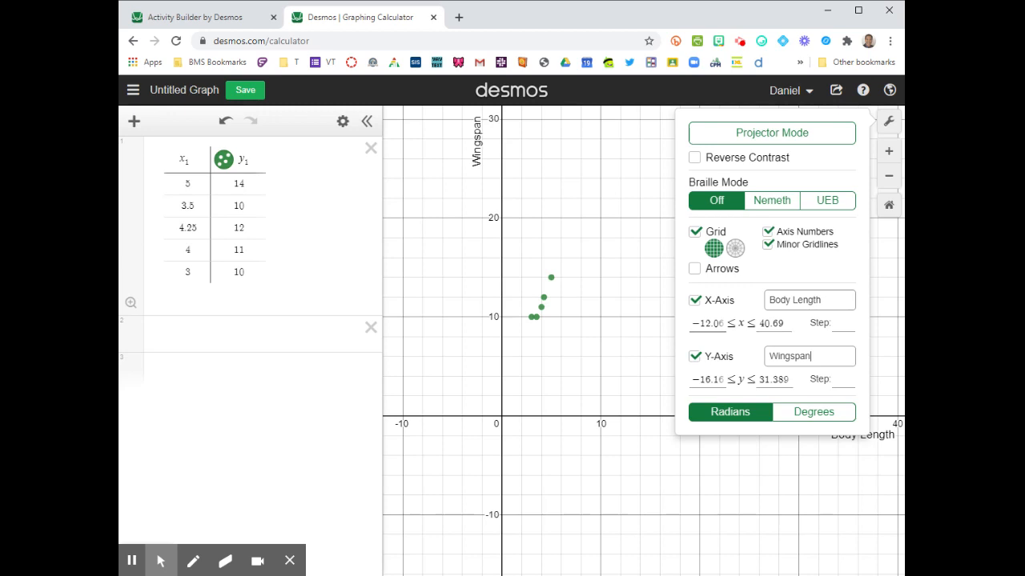
- Set the x-axis range from -5 to 7
drag(705, 324, 723, 324)
key(BackSpace)
key(BackSpace)
key(BackSpace)
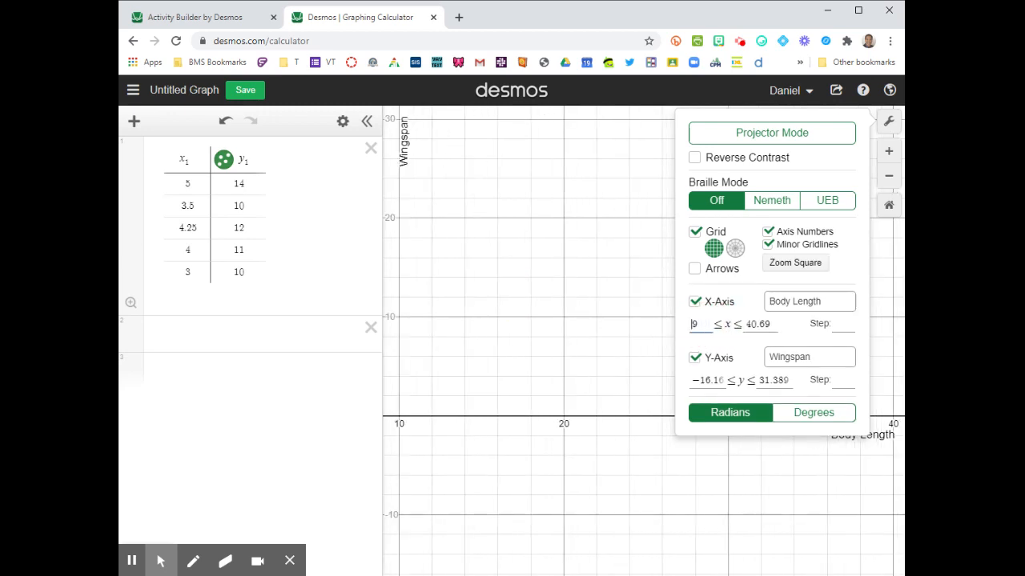
key(Delete)
text(-8)
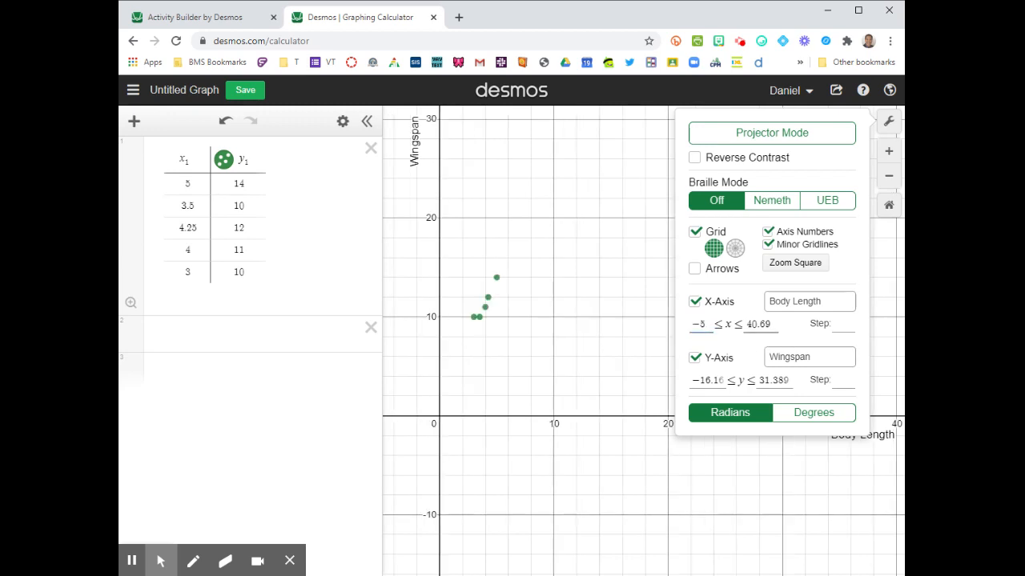
drag(776, 325, 751, 327)
text(2)
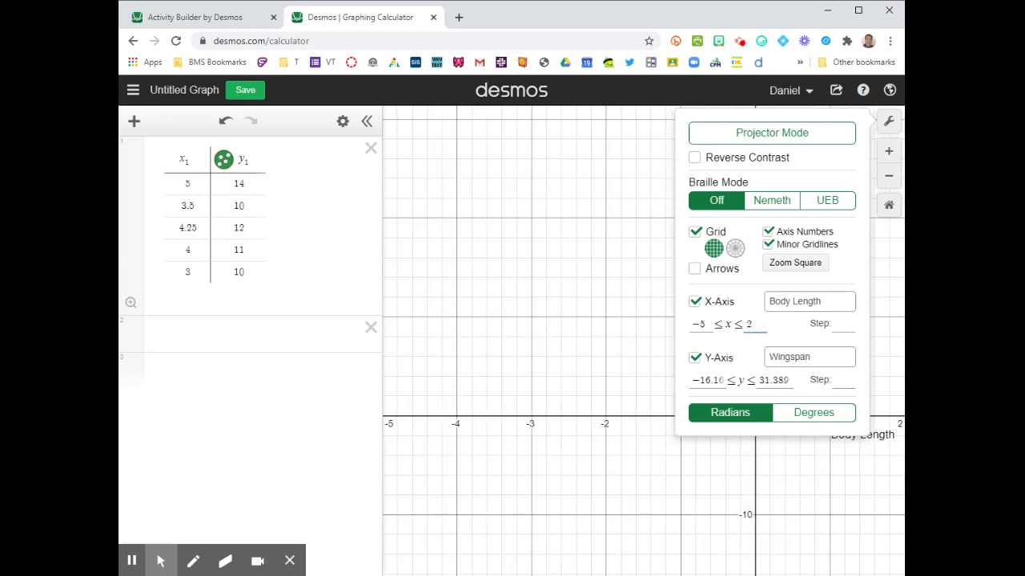
key(BackSpace)
text(7)
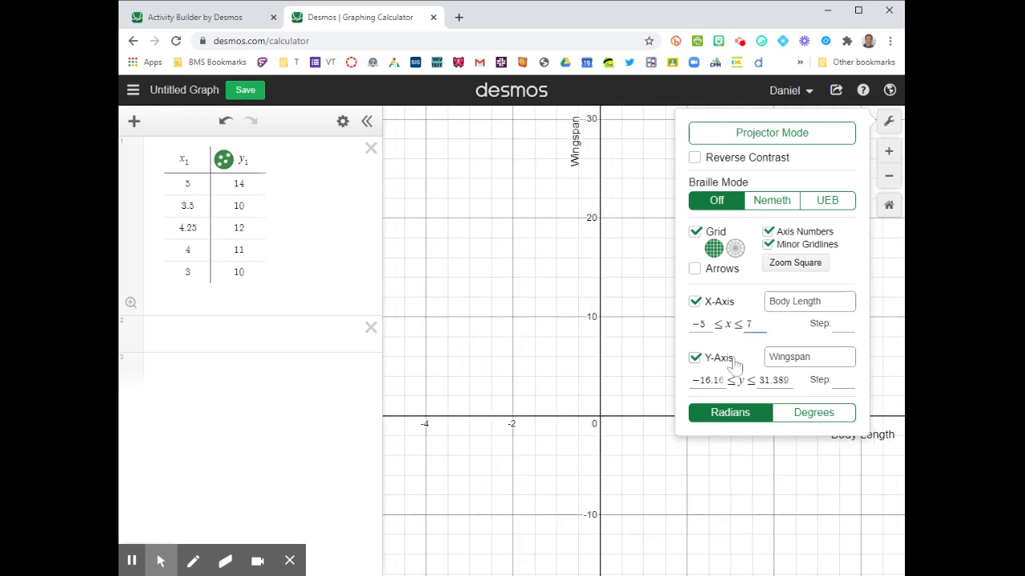
- Set the y-axis range from -3 to 20 and close the graph settings
click(717, 381)
text(2)
drag(707, 381, 690, 393)
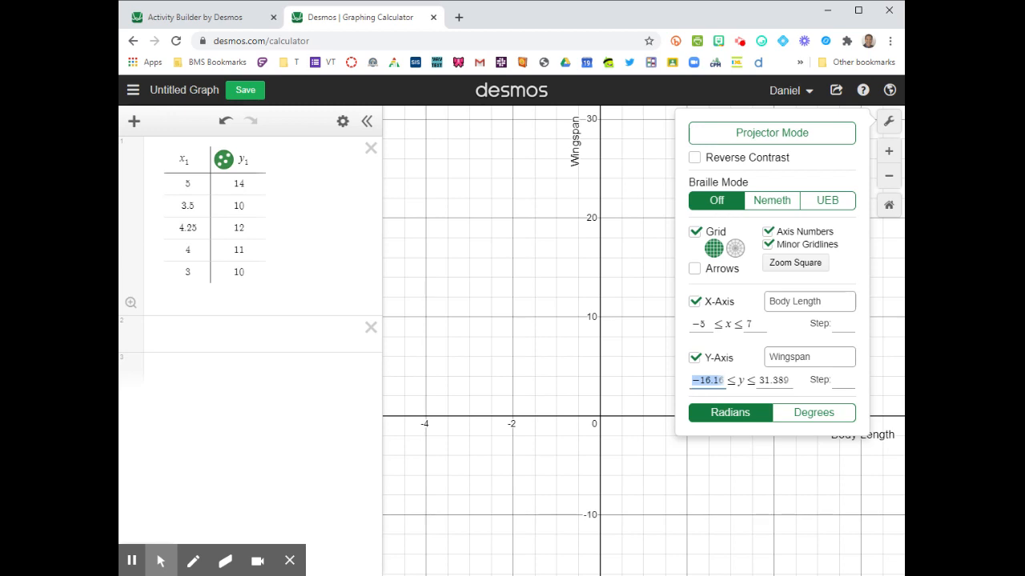
text(-3)
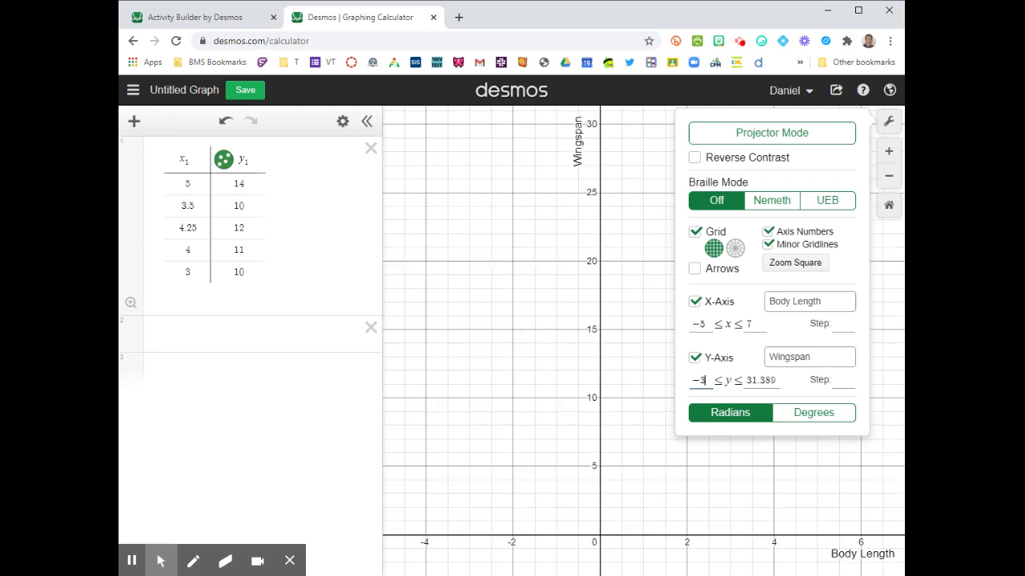
click(761, 382)
click(778, 385)
drag(778, 385, 739, 384)
text(20)
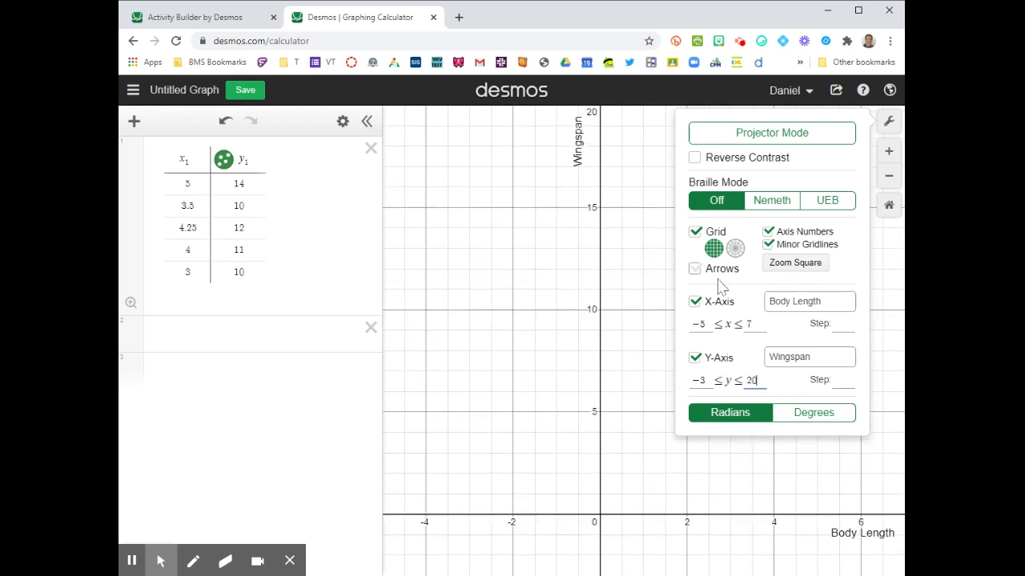
click(660, 276)
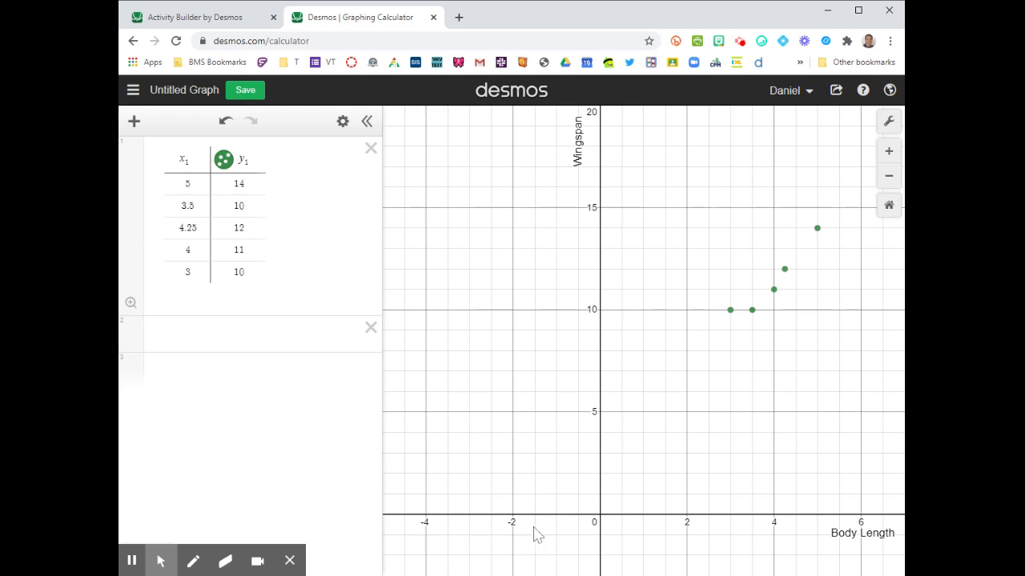
- Lower limit of the x-axis: set it to -1 in the graph settings and close them
click(893, 129)
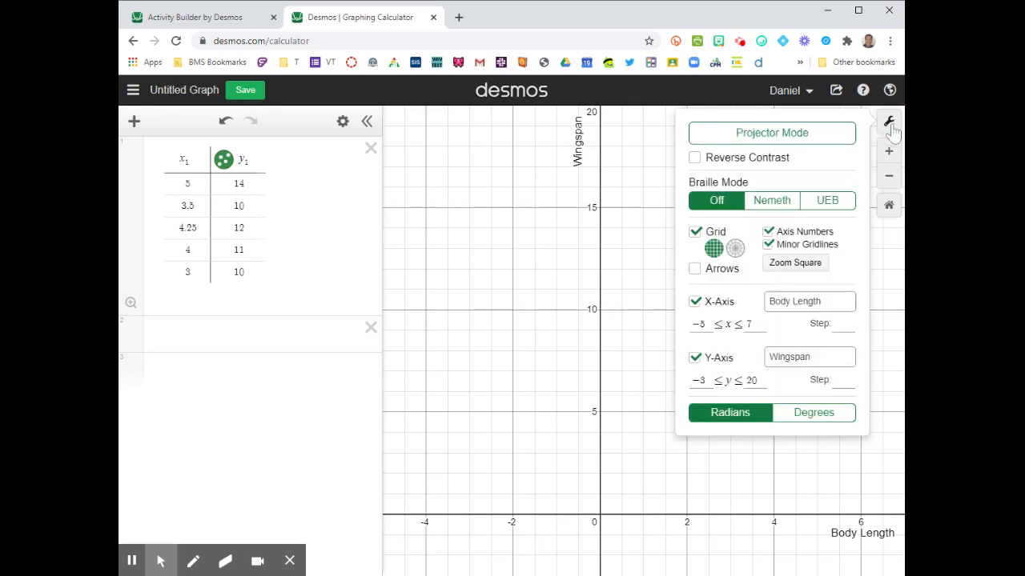
click(696, 325)
text(-3)
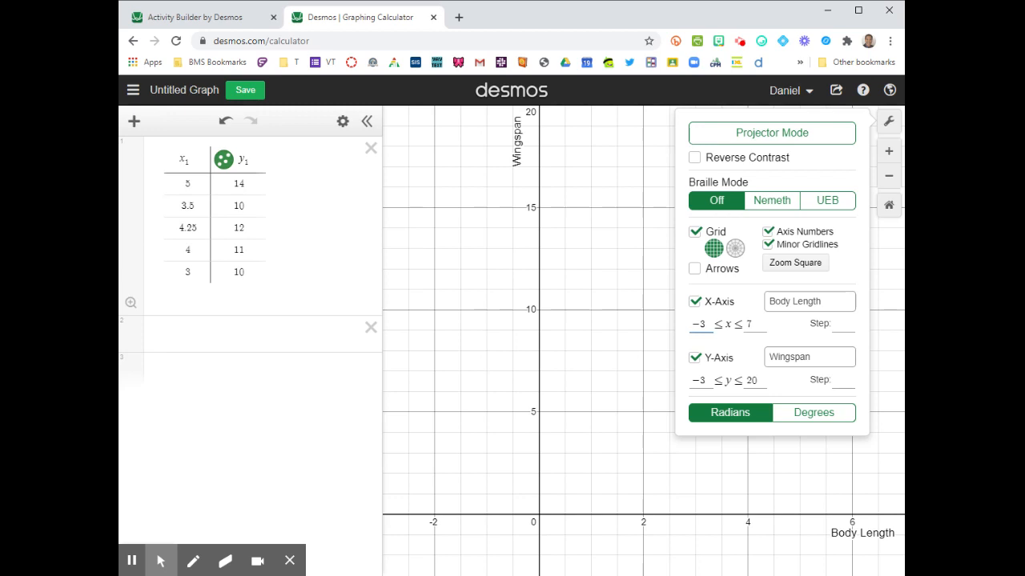
click(695, 324)
text(1)
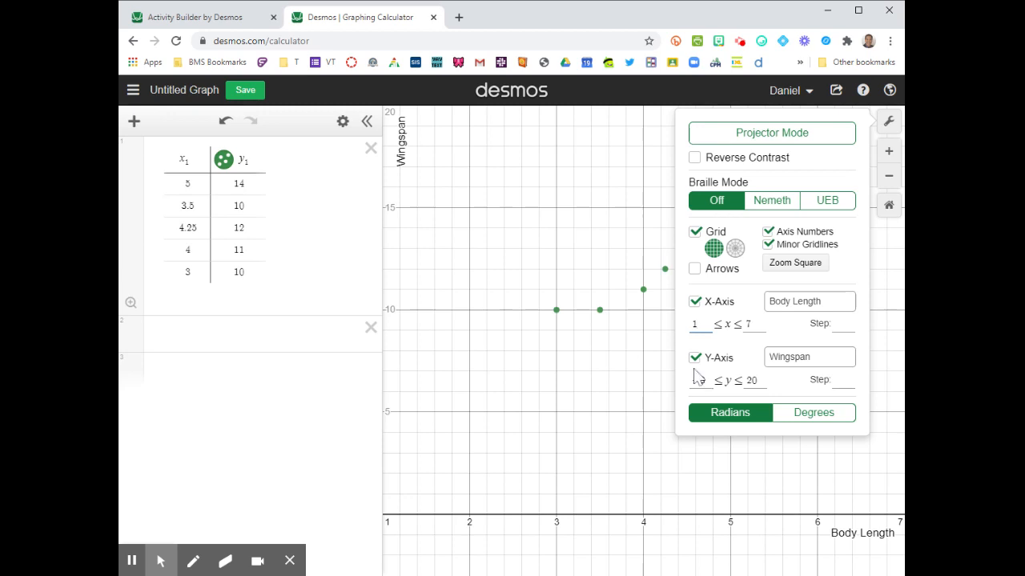
click(677, 330)
text(-1)
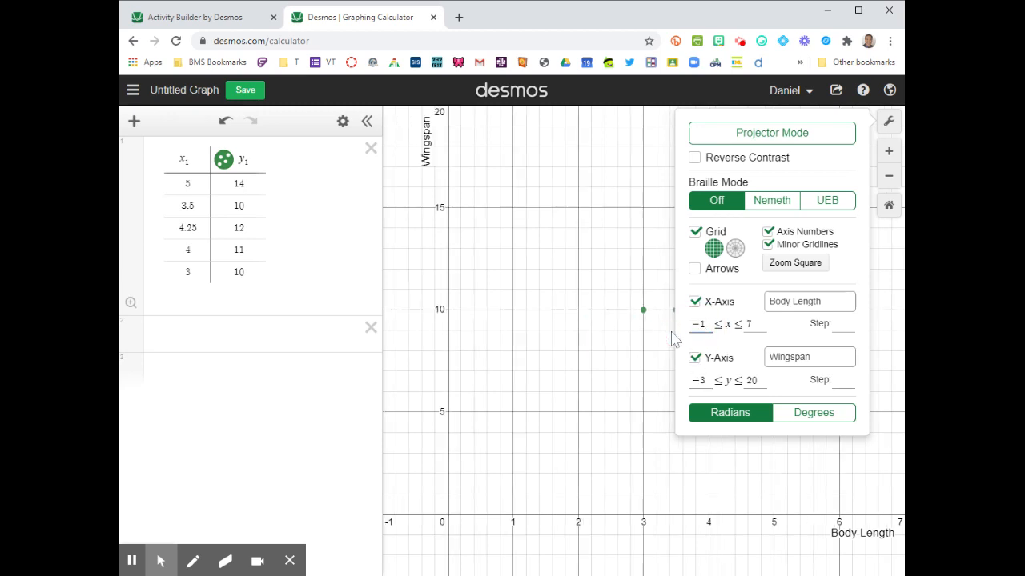
click(621, 391)
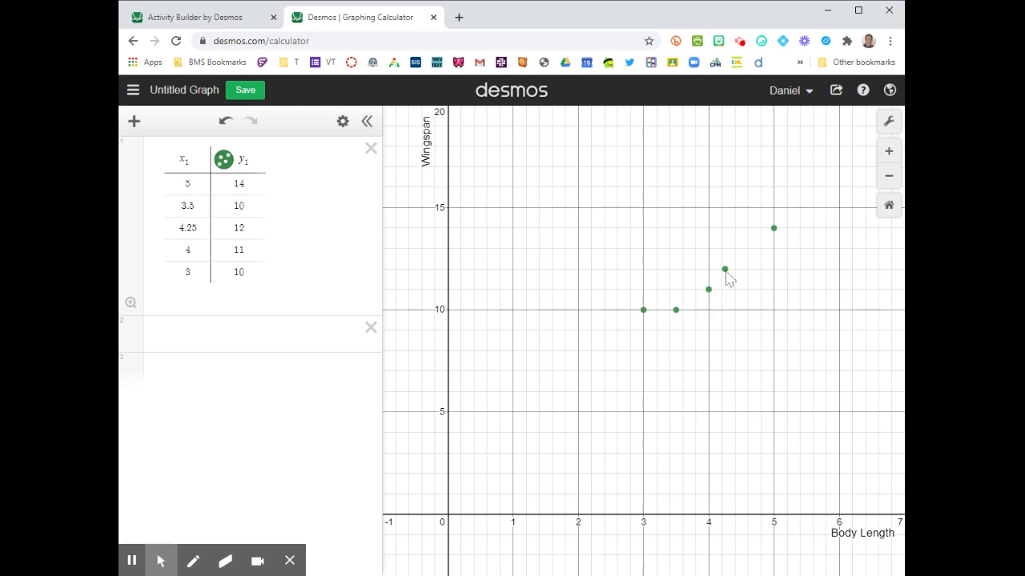
- Hide the table's plotted points and show them again
click(224, 160)
click(224, 161)
click(224, 160)
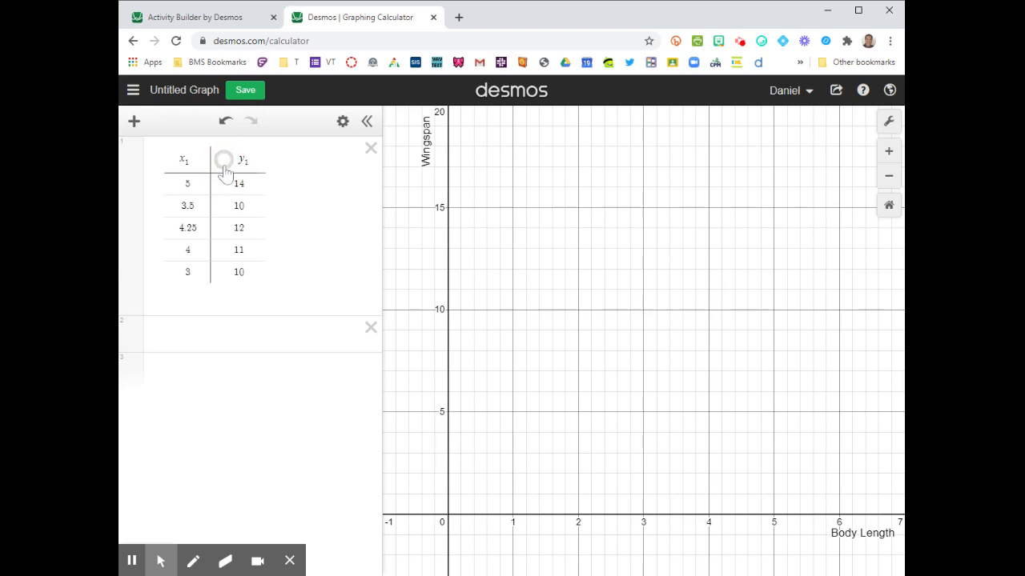
click(225, 160)
click(884, 128)
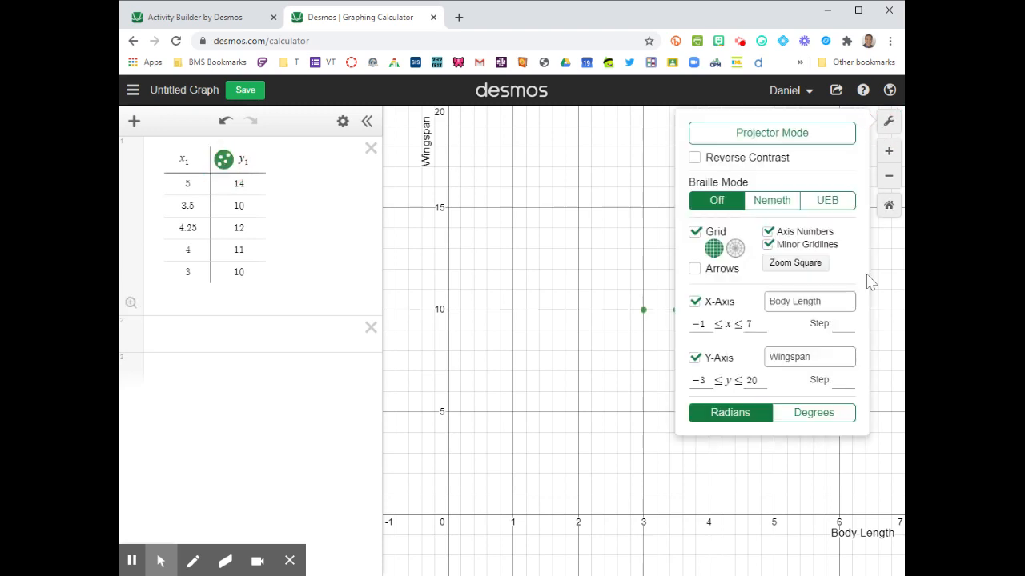
click(564, 248)
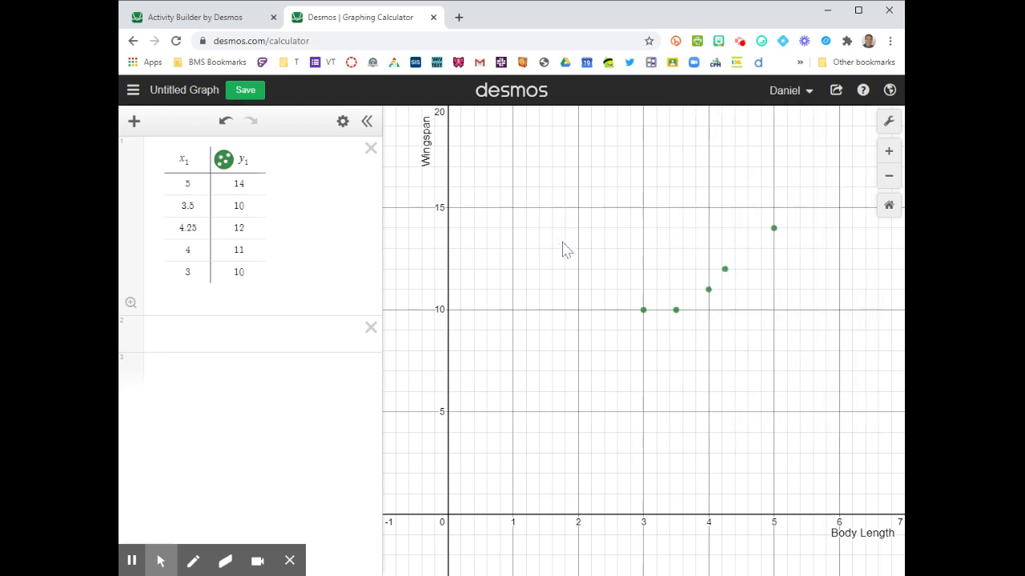
- Change the color of the table's plotted points to red
click(224, 160)
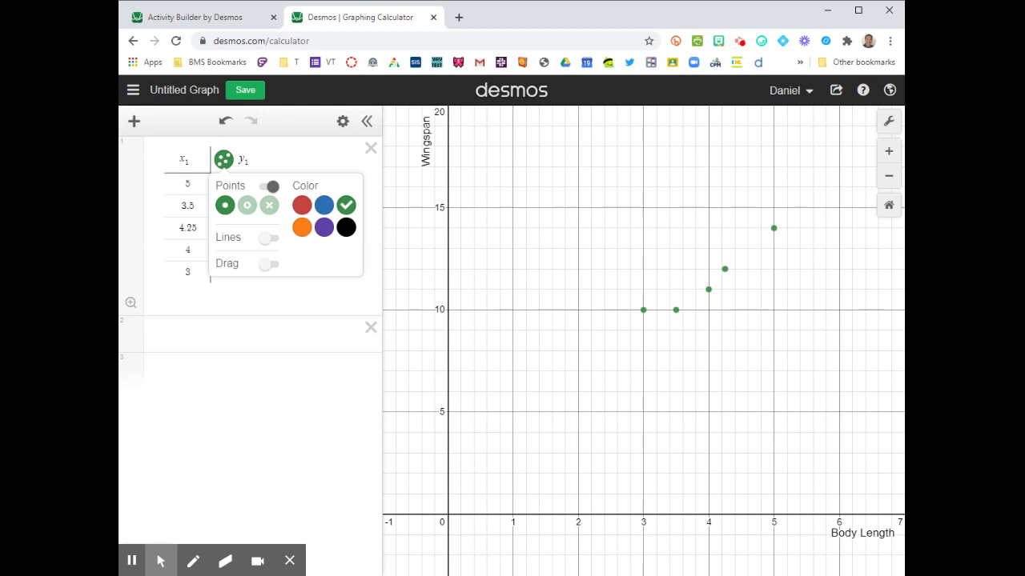
click(225, 161)
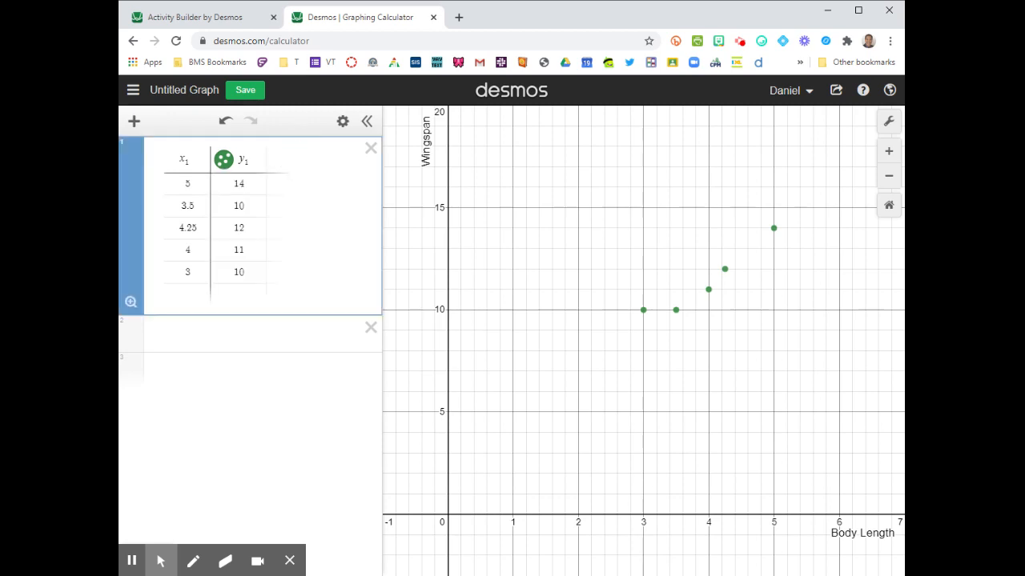
click(224, 160)
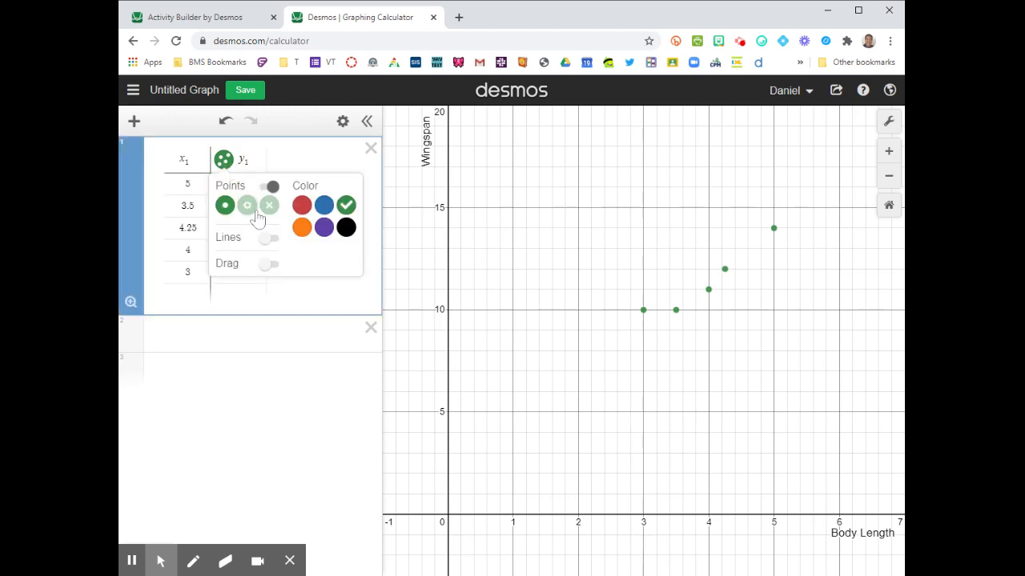
click(301, 205)
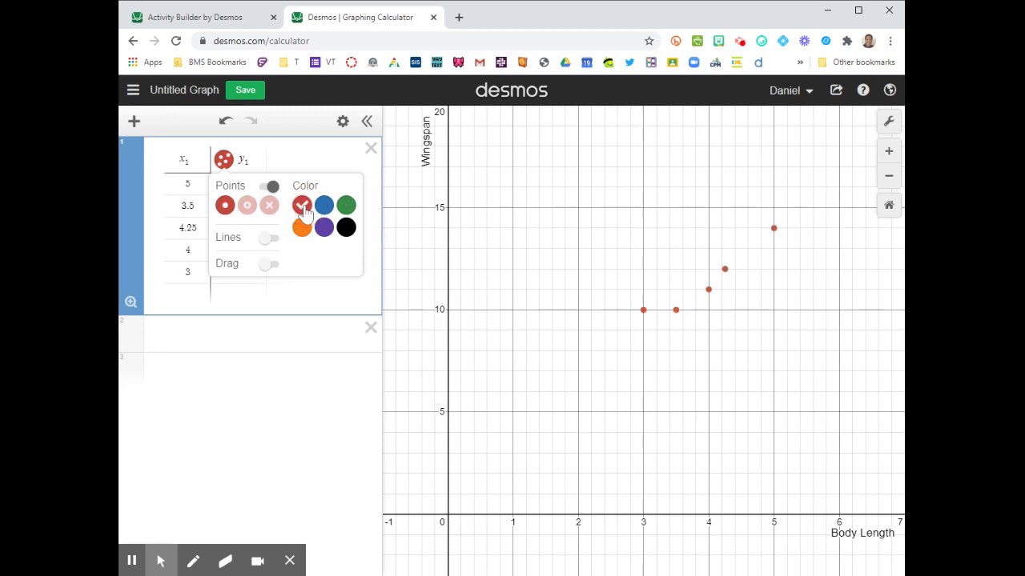
- Turn on connecting lines between the points, turn them off again, and close the point style options
click(269, 240)
click(270, 241)
click(279, 159)
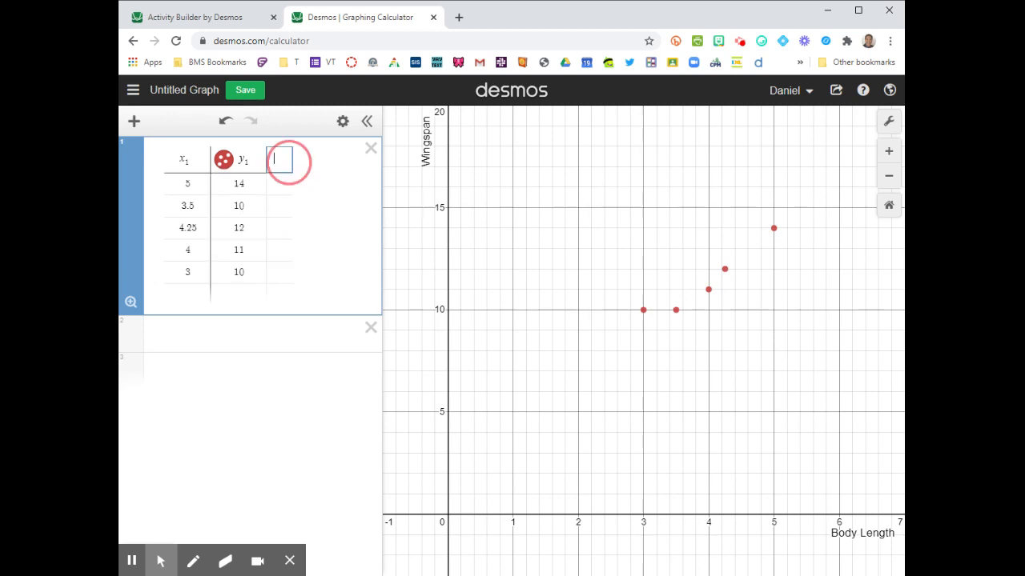
click(371, 271)
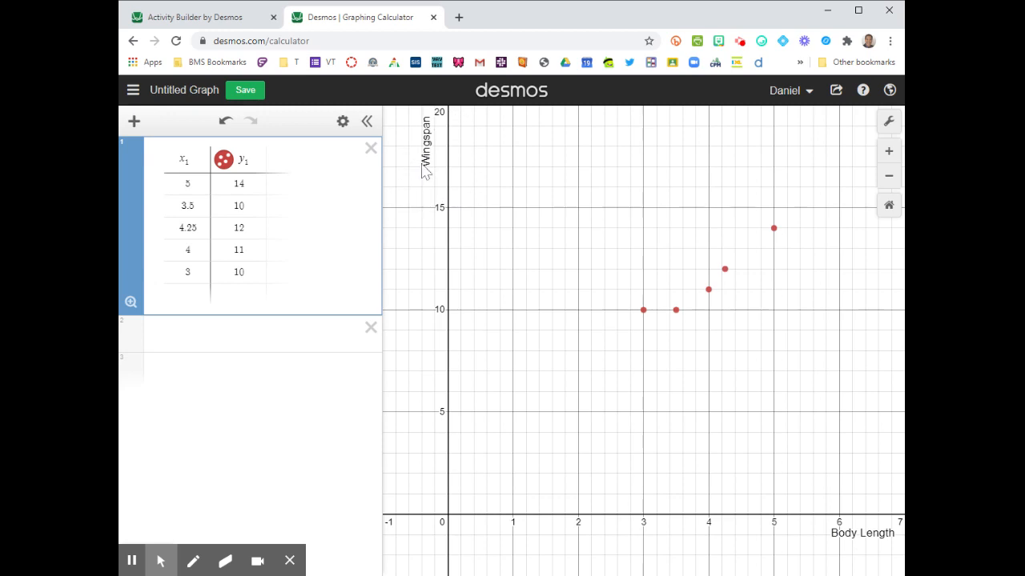
click(889, 122)
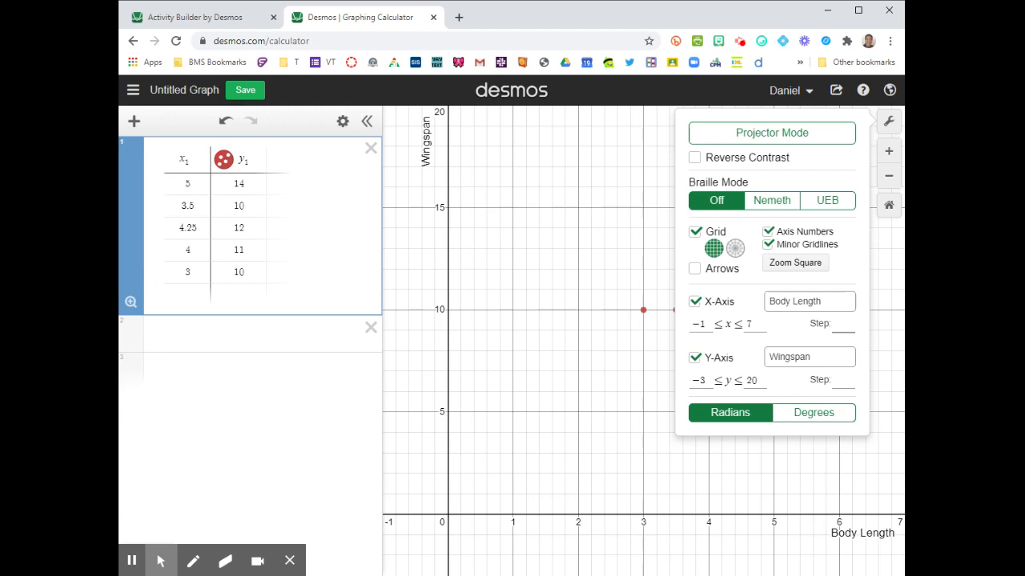
click(633, 350)
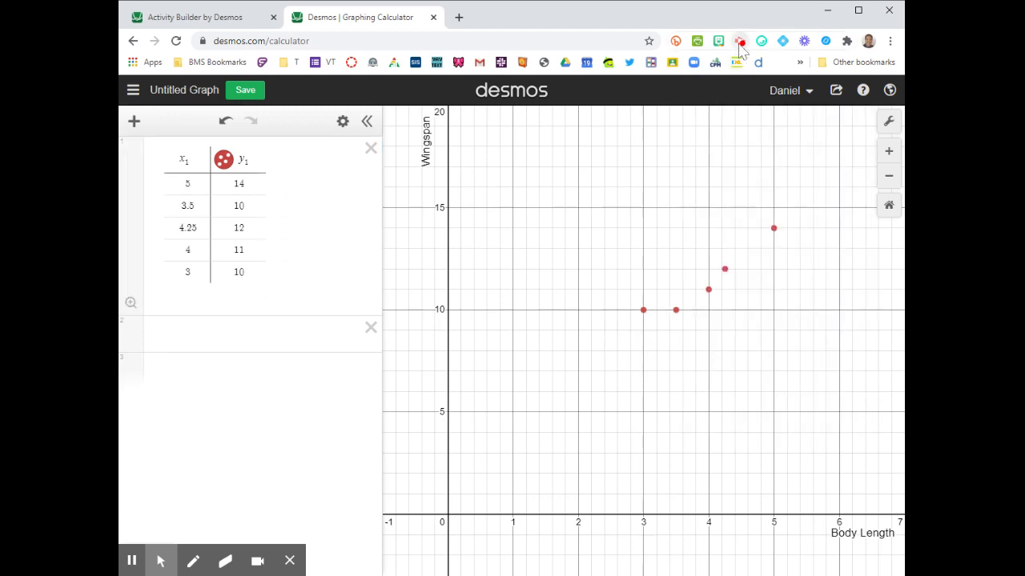
mouse_move(218, 560)
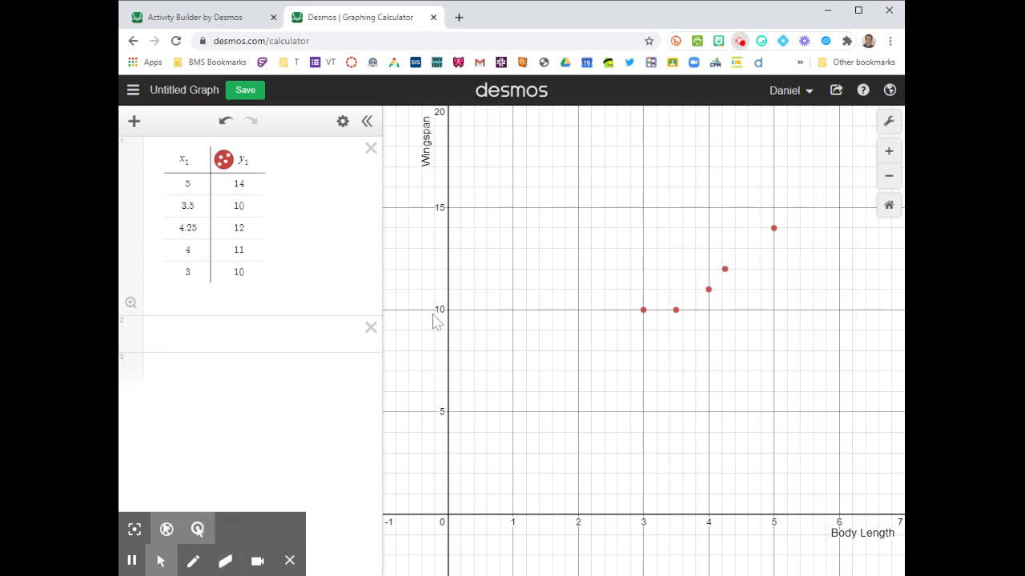